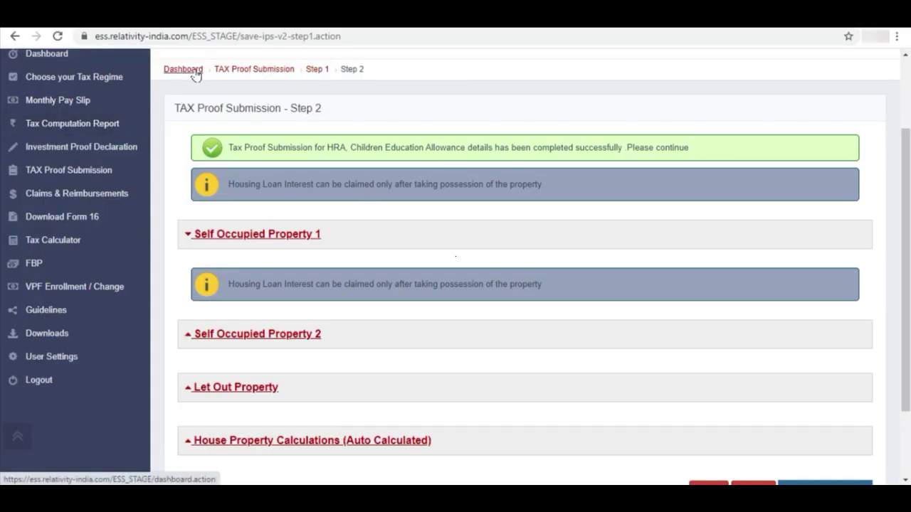
Step: Go back to Step 1, dismiss the 'Hi' alert, and collapse House Rent Allowance
left_click(309, 72)
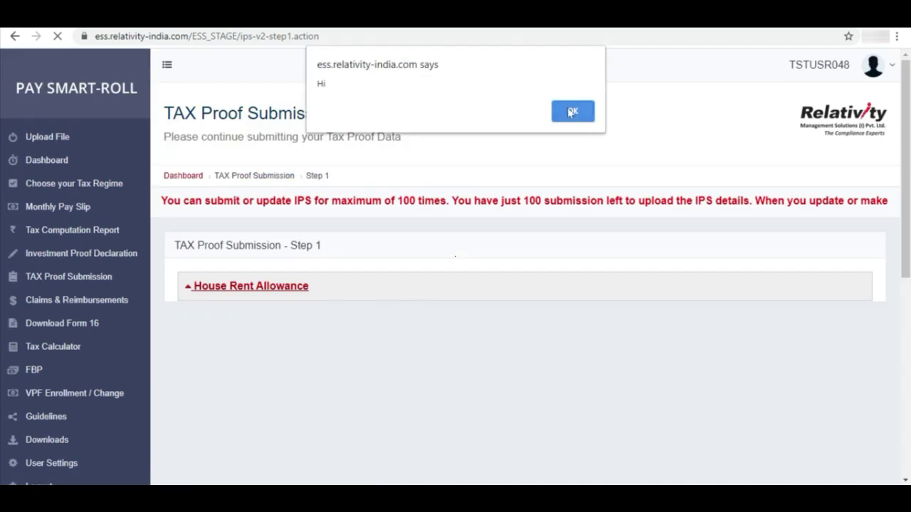
left_click(571, 111)
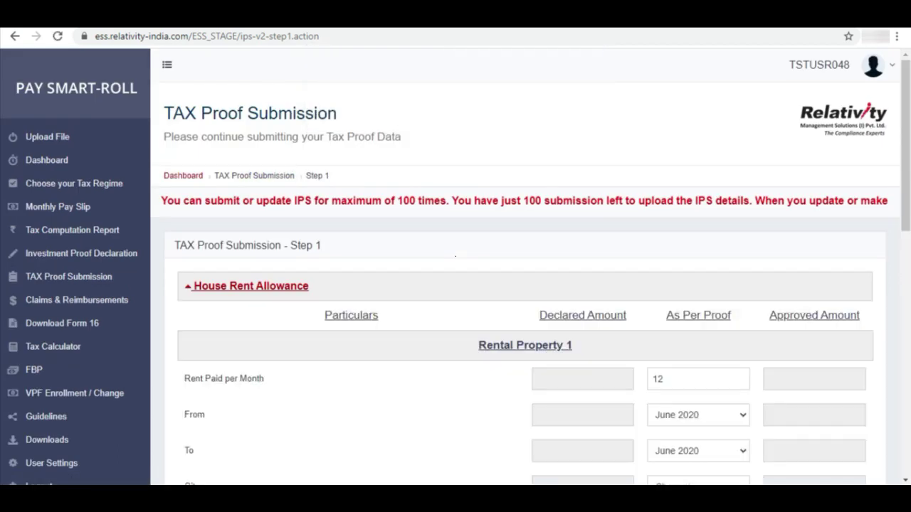
left_click(279, 286)
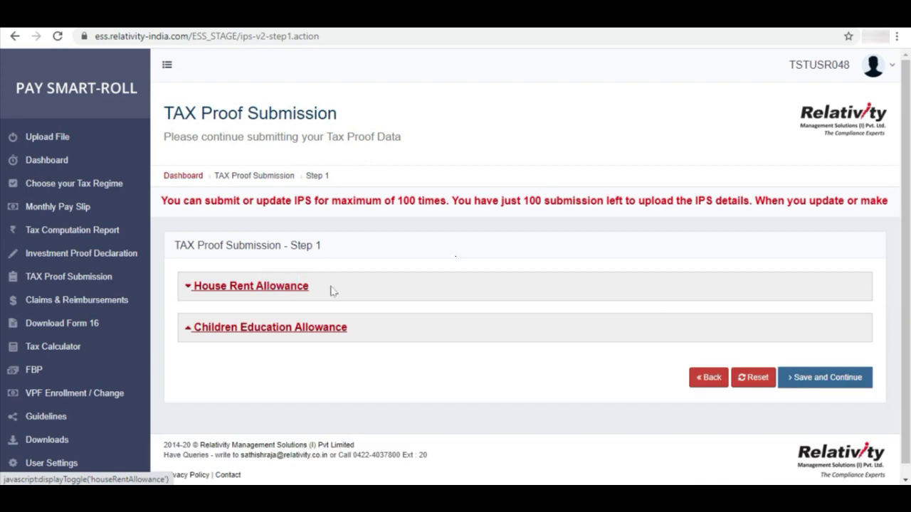
left_click(345, 377)
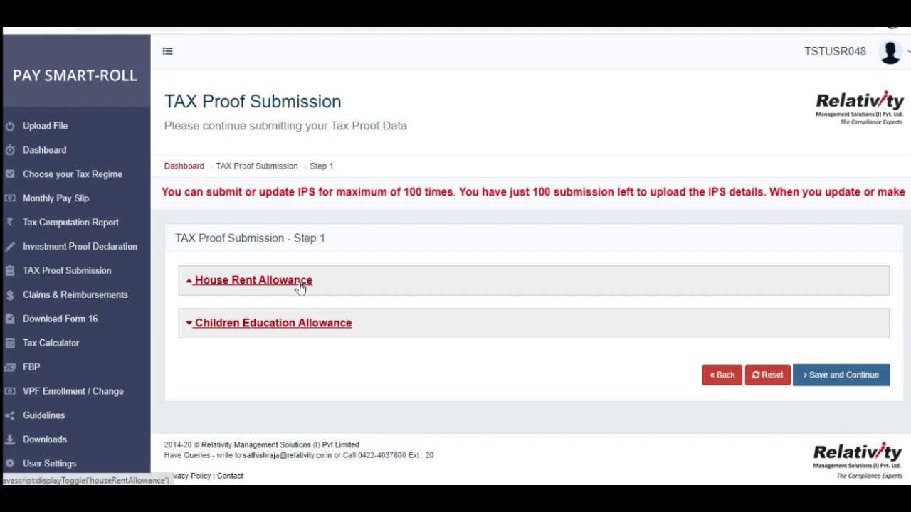
Step: Expand House Rent Allowance and change the rent start month to July 2020, leaving the end month unchanged
left_click(300, 281)
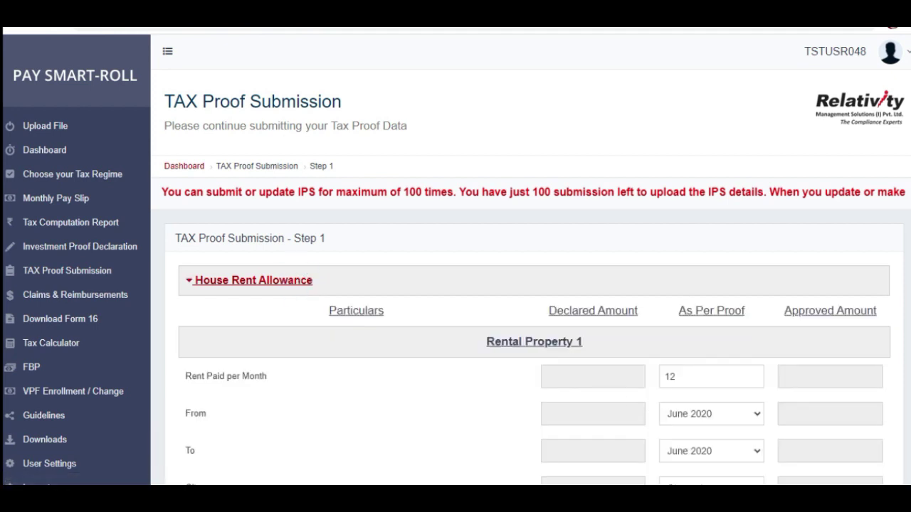
left_click(688, 383)
left_click(669, 414)
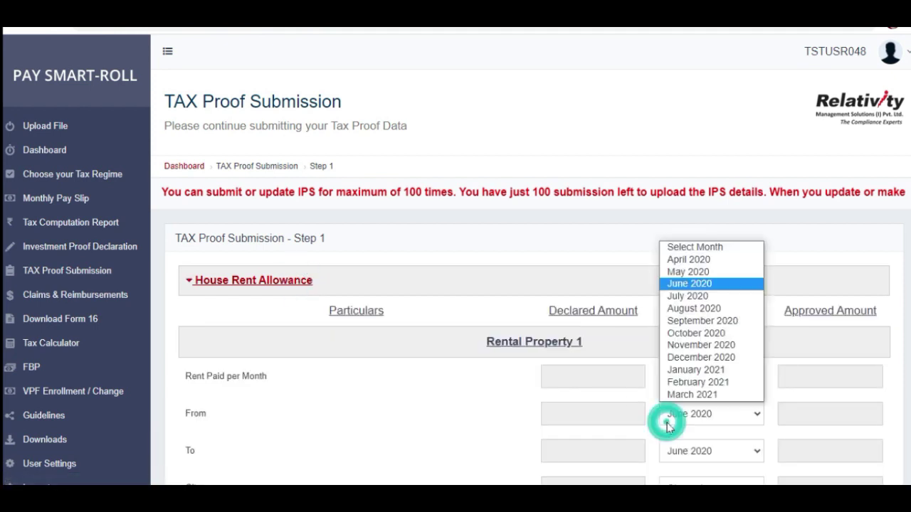
key("Down")
scroll(669, 427, "down", 1)
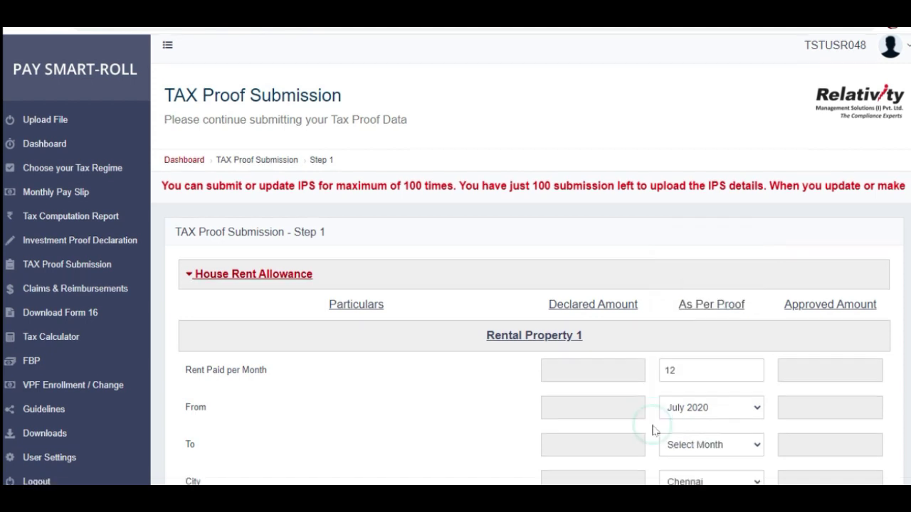
scroll(658, 431, "down", 1)
left_click(671, 350)
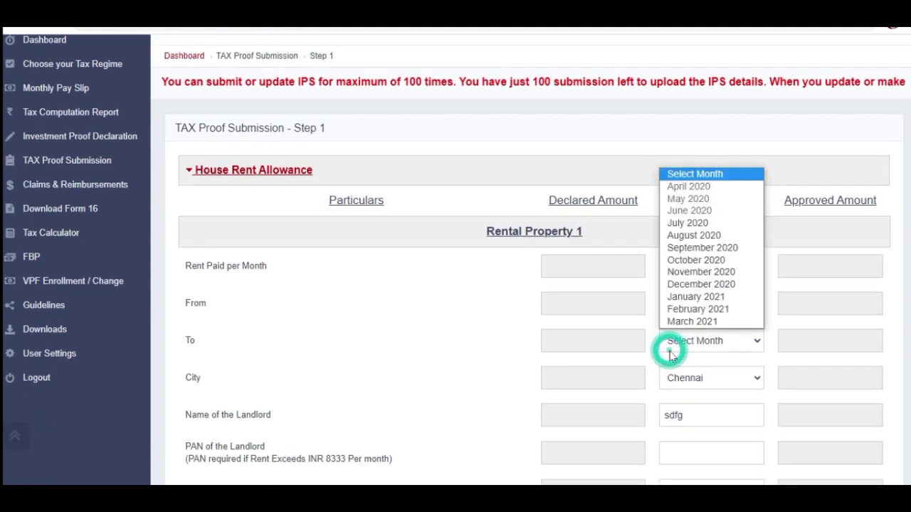
left_click(667, 403)
scroll(671, 402, "down", 1)
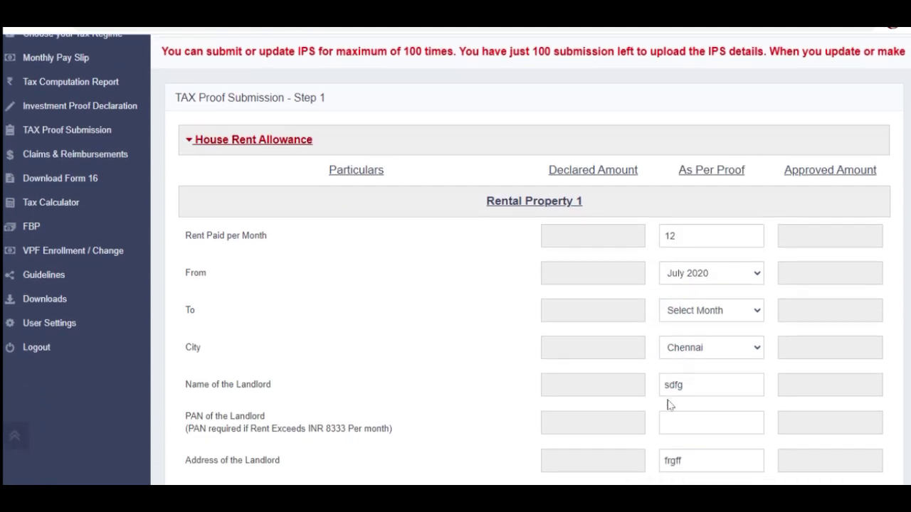
scroll(669, 405, "down", 2)
scroll(694, 333, "down", 2)
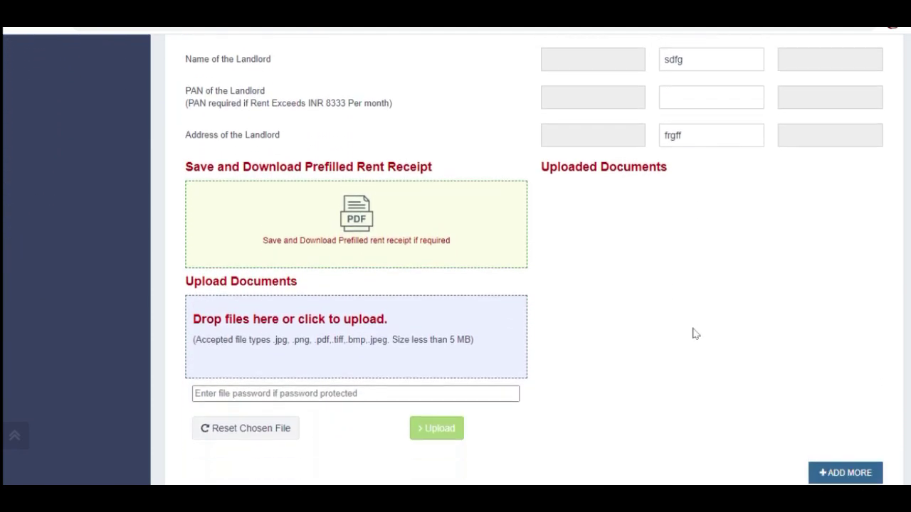
left_click(529, 343)
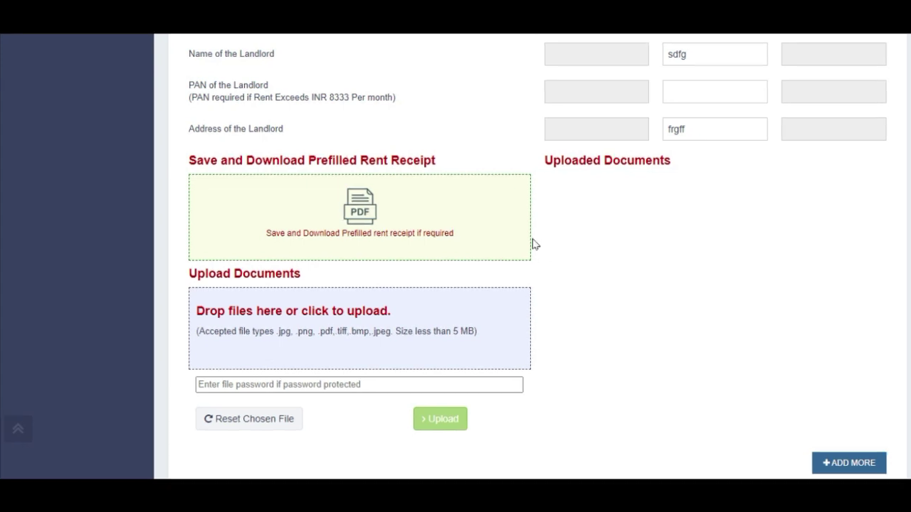
left_click(531, 242)
left_click(534, 322)
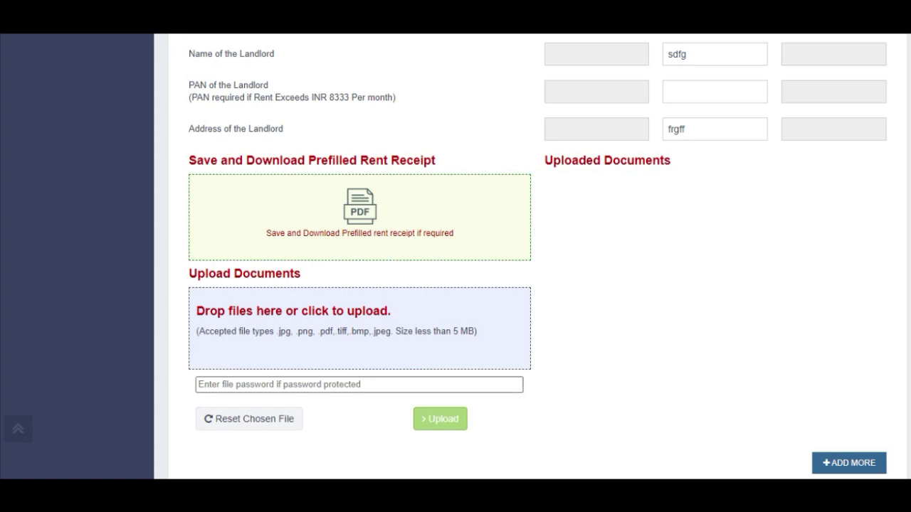
left_click(506, 386)
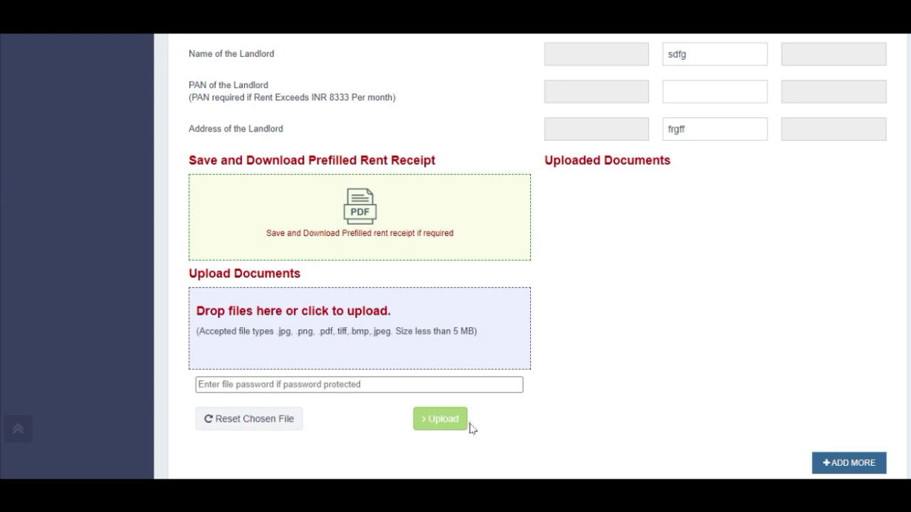
scroll(471, 427, "down", 3)
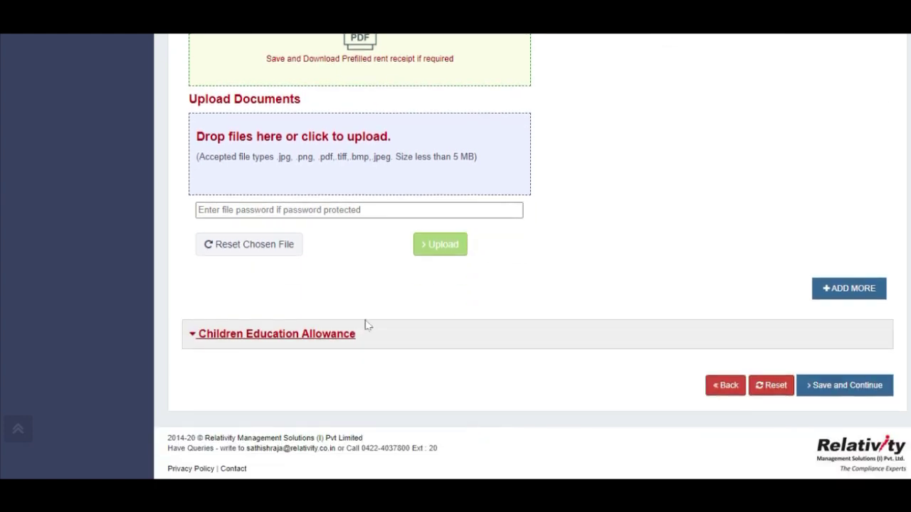
Step: Expand Children Education Allowance to review zero children in school and in hostels
left_click(329, 338)
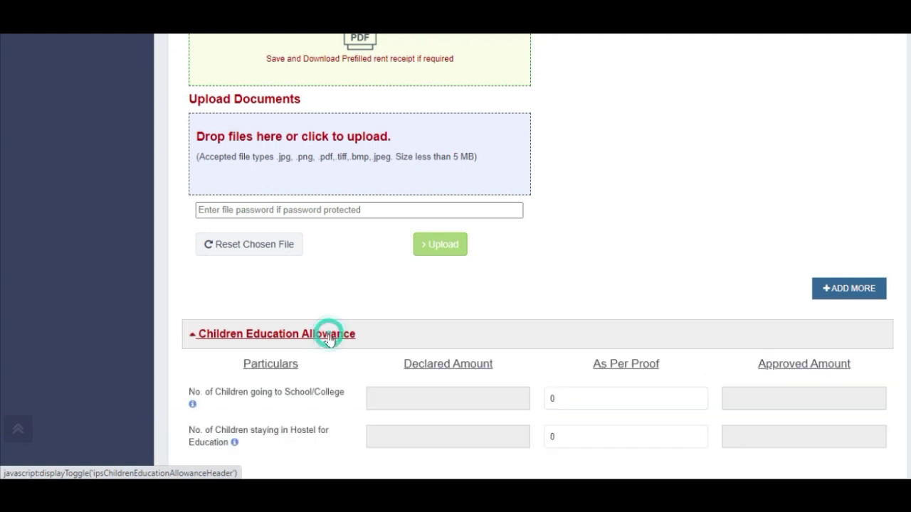
scroll(361, 314, "down", 1)
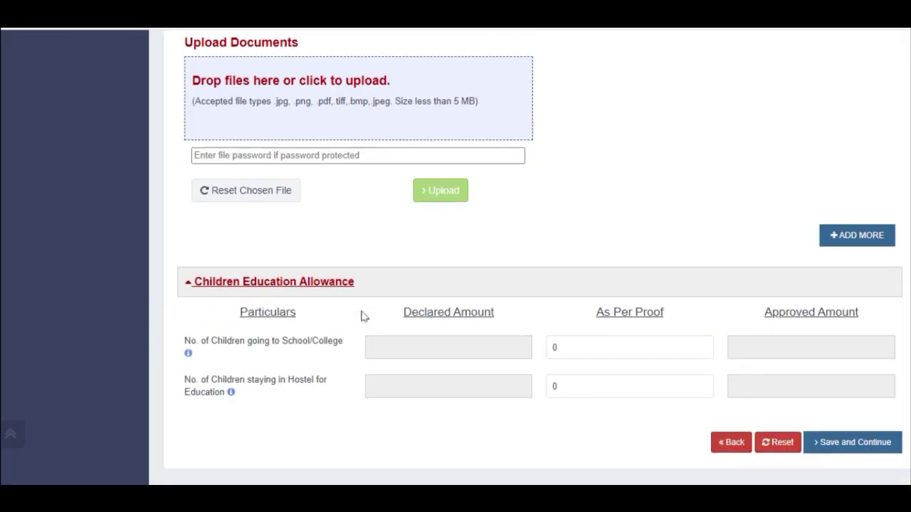
left_click(344, 349)
left_click(306, 397)
Step: Expand Self Occupied Property 1 to view 300000 loan interest, the -200000 loss and lender details
scroll(321, 416, "down", 1)
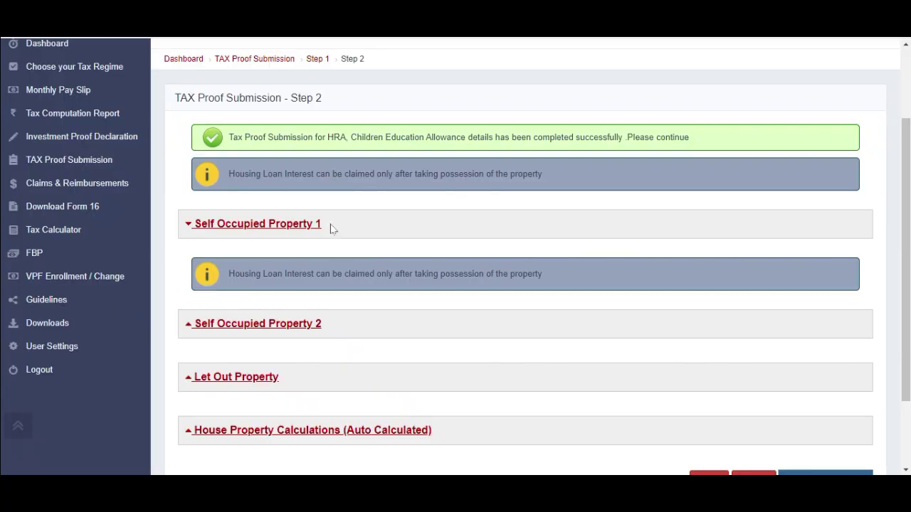
left_click(305, 224)
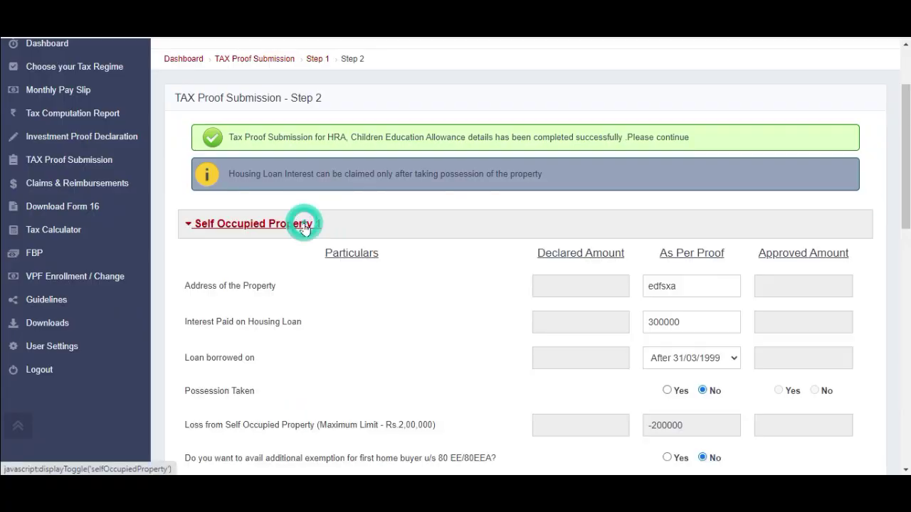
left_click(637, 305)
scroll(638, 306, "down", 1)
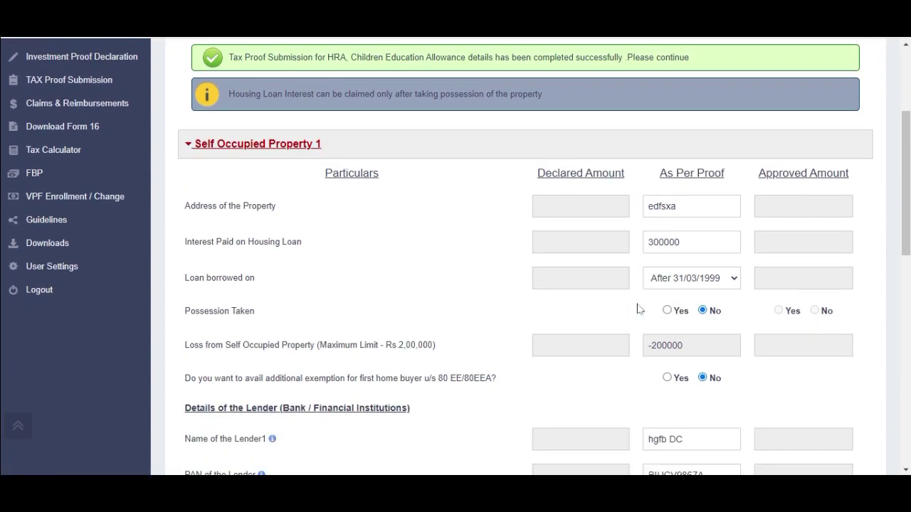
scroll(639, 310, "down", 2)
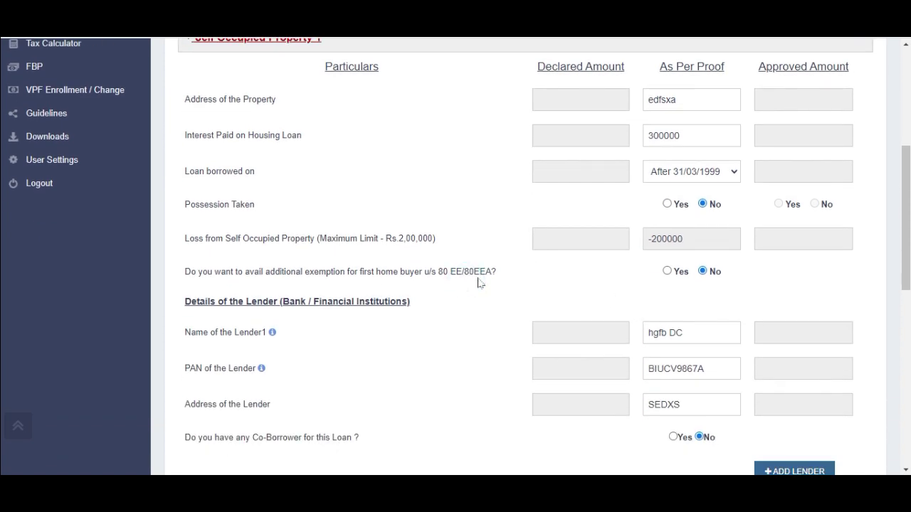
left_click(665, 273)
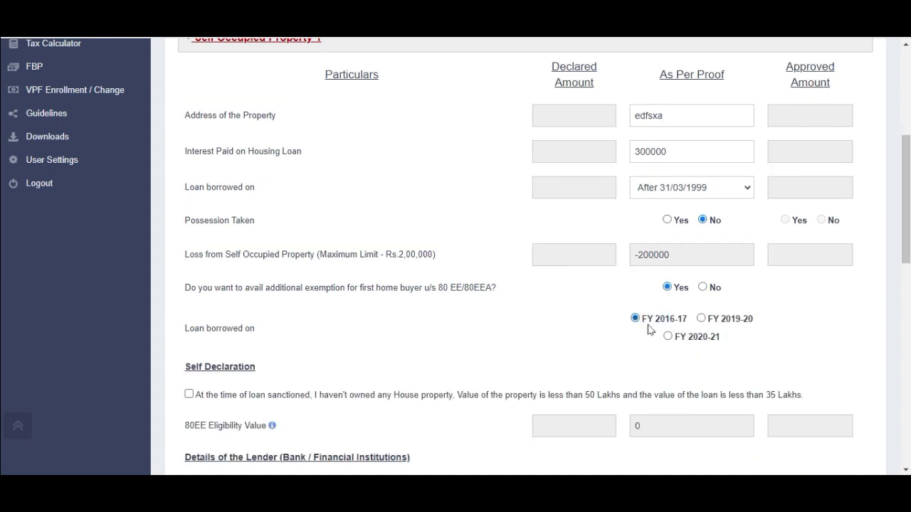
left_click(648, 326)
left_click(438, 383)
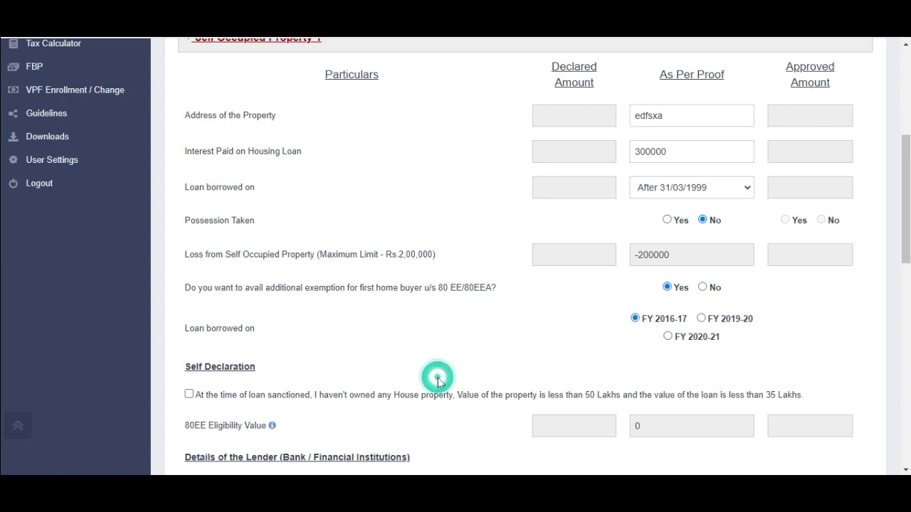
left_click(341, 404)
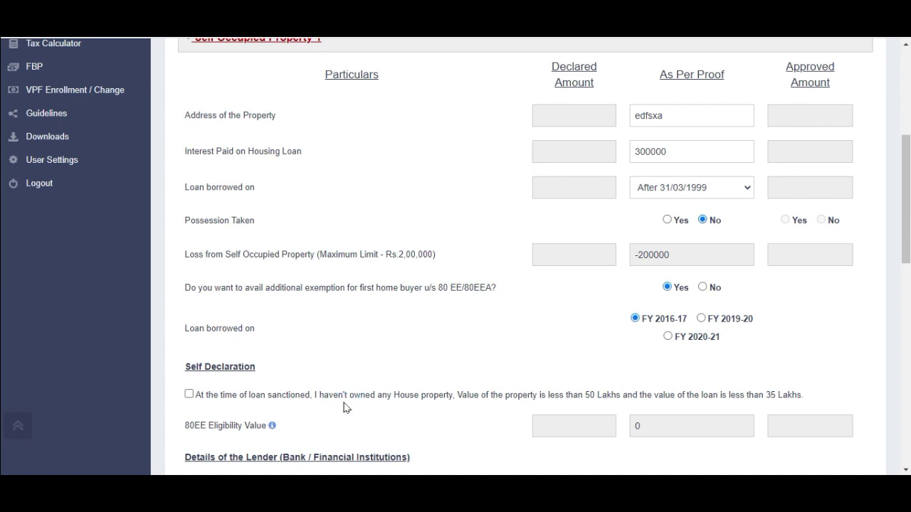
left_click(189, 393)
left_click(702, 287)
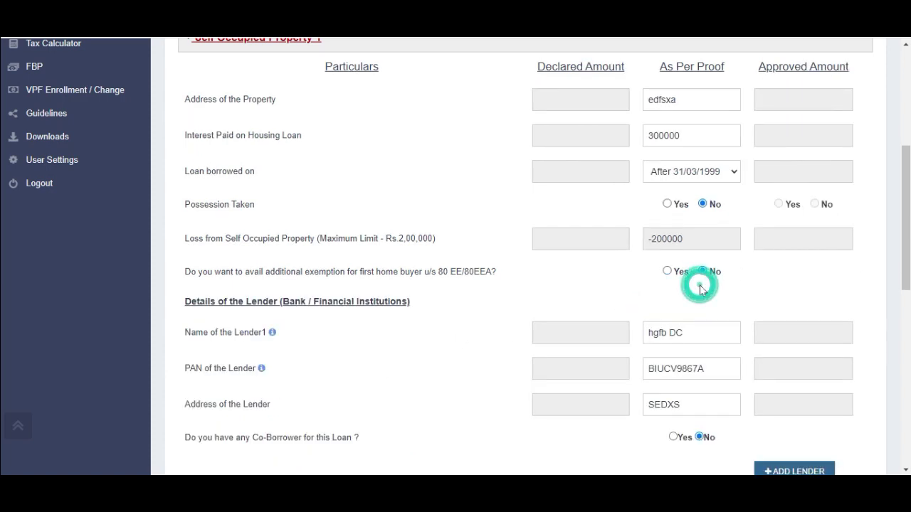
left_click(471, 345)
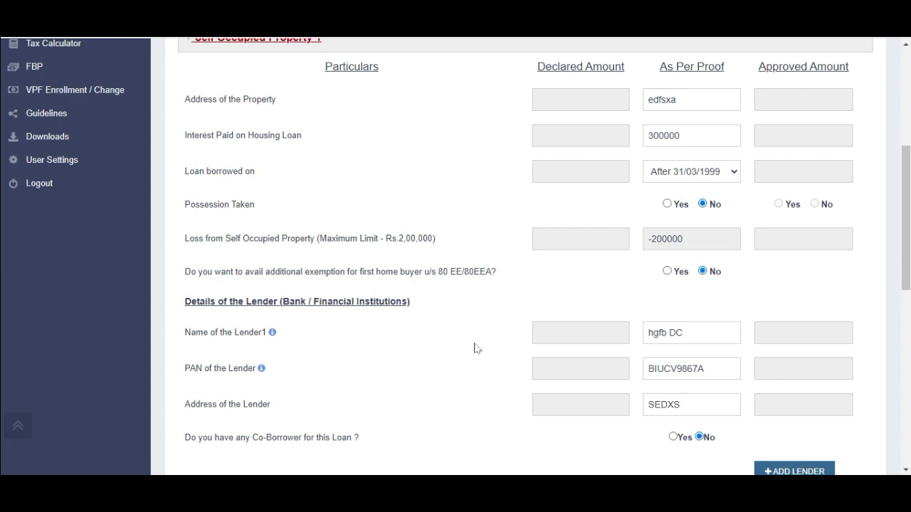
left_click(696, 337)
Step: Mark the housing loan as having a co-borrower with a 70% share, then scroll toward Upload Documents
left_click(615, 427)
scroll(616, 429, "down", 1)
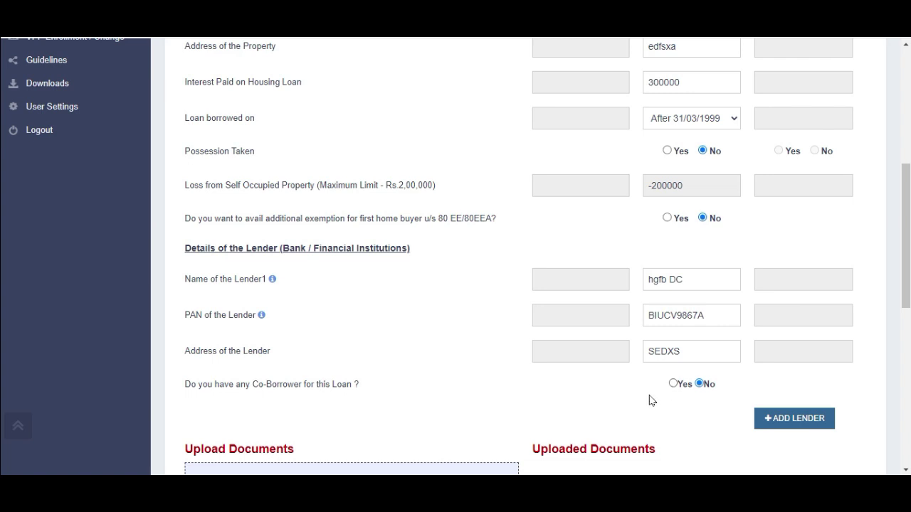
left_click(673, 384)
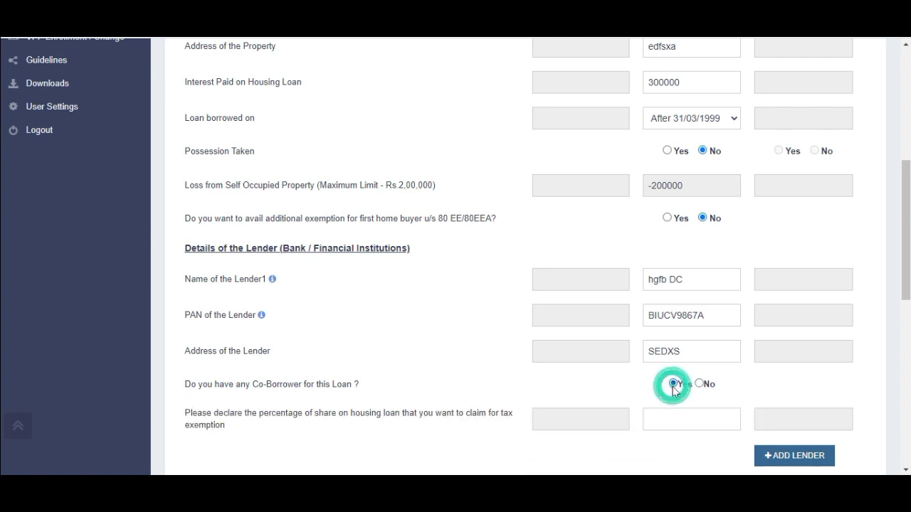
left_click(668, 418)
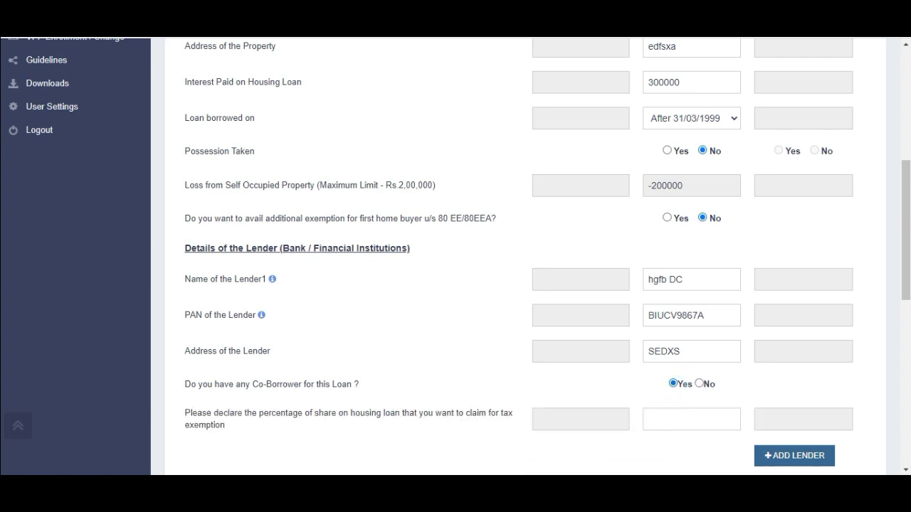
type("70")
scroll(522, 310, "down", 3)
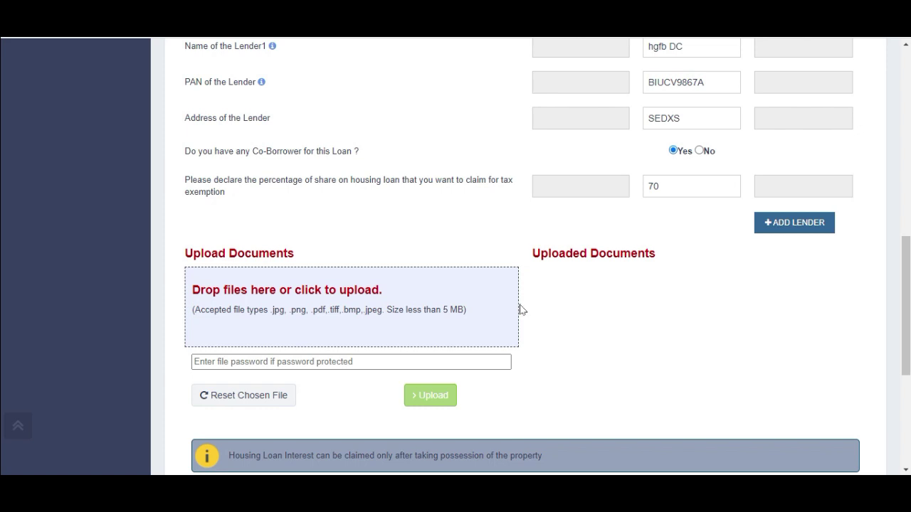
left_click(520, 306)
scroll(521, 310, "down", 1)
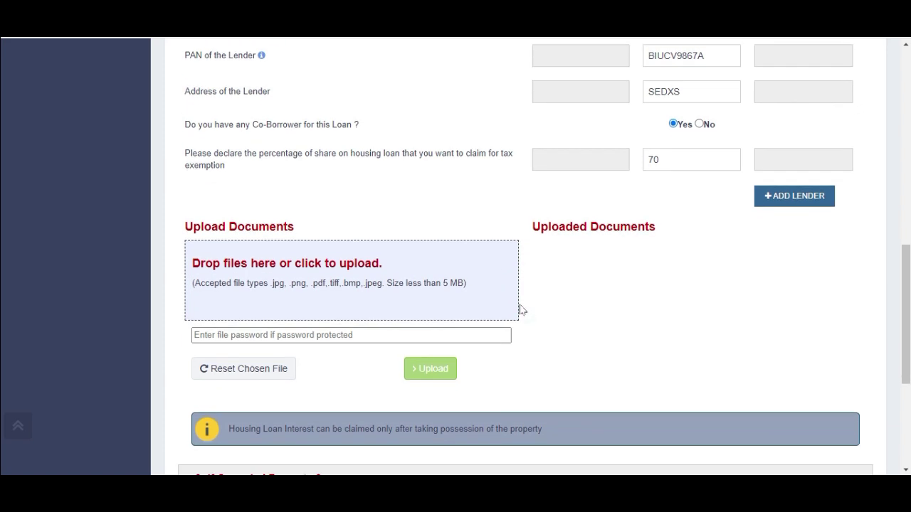
scroll(520, 309, "down", 2)
Step: Expand Let Out Property, check the rental income proof field, and continue to Section 80C investments
scroll(520, 310, "down", 1)
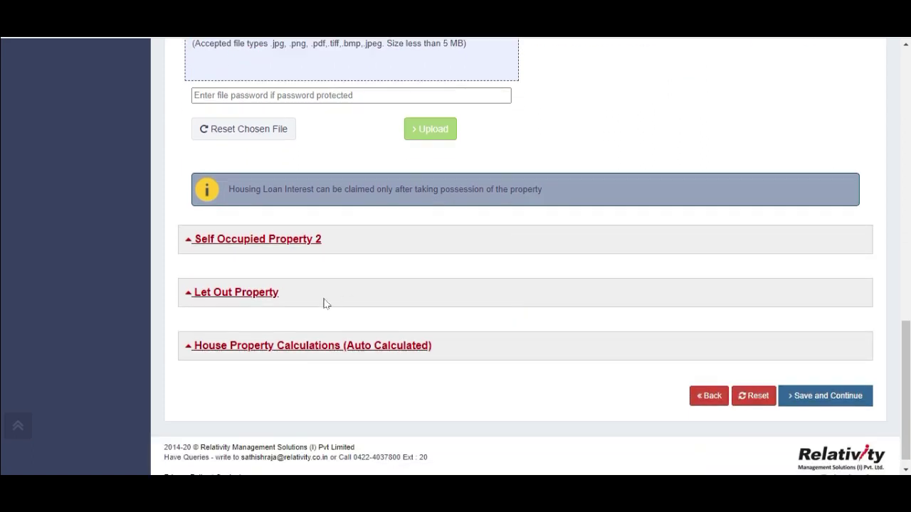
left_click(249, 301)
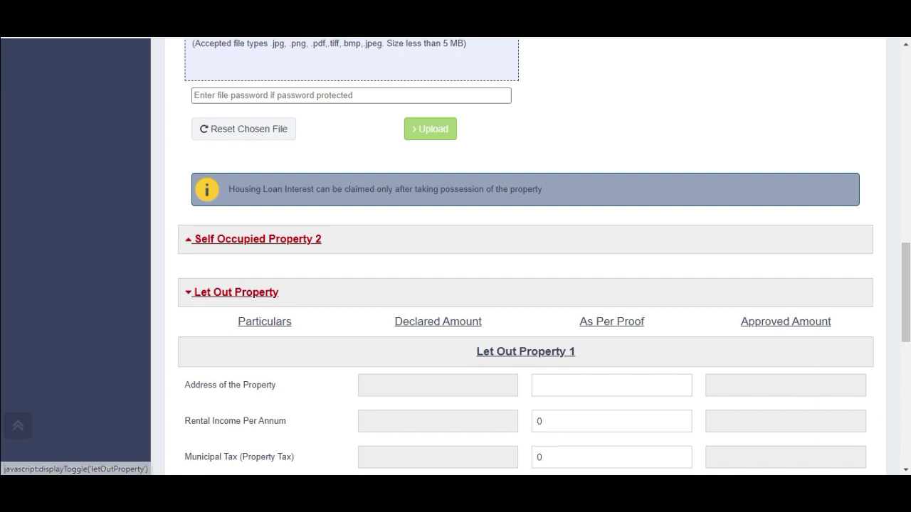
left_click(525, 390)
scroll(524, 390, "down", 1)
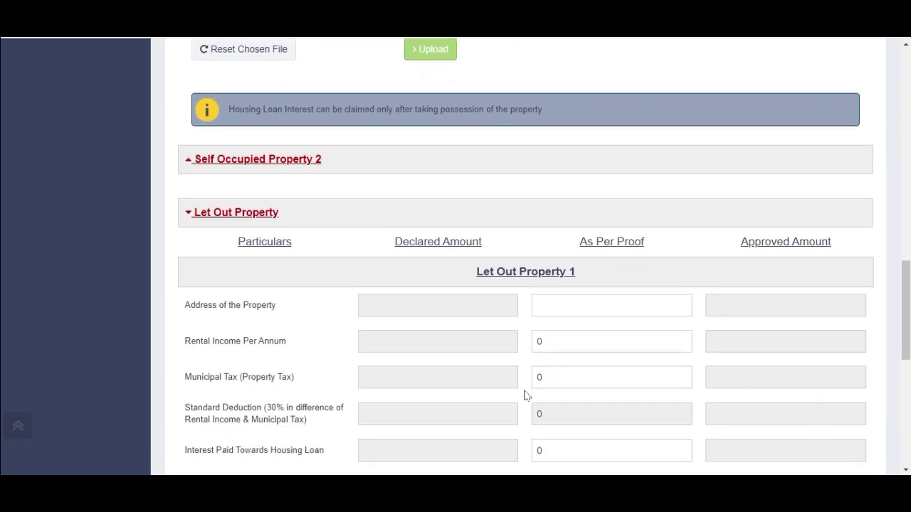
left_click(524, 402)
scroll(524, 402, "down", 1)
scroll(525, 404, "down", 1)
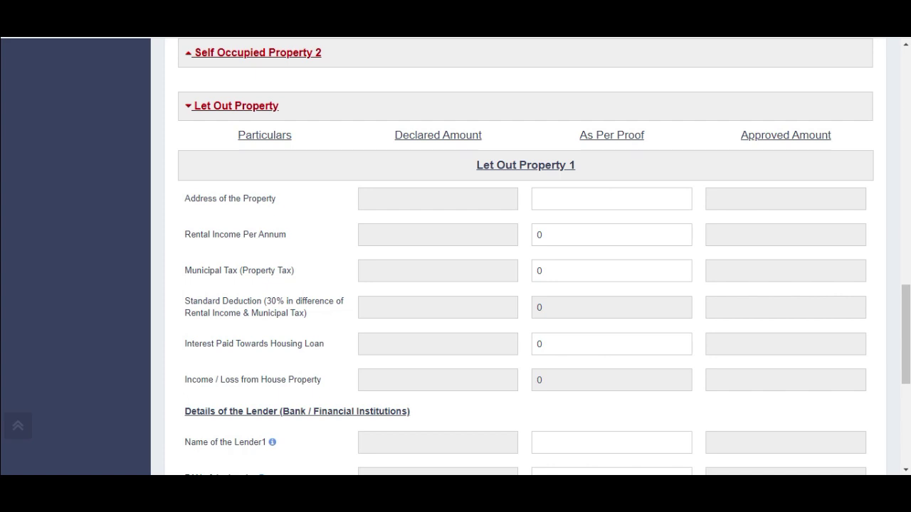
left_click(577, 235)
scroll(830, 407, "down", 5)
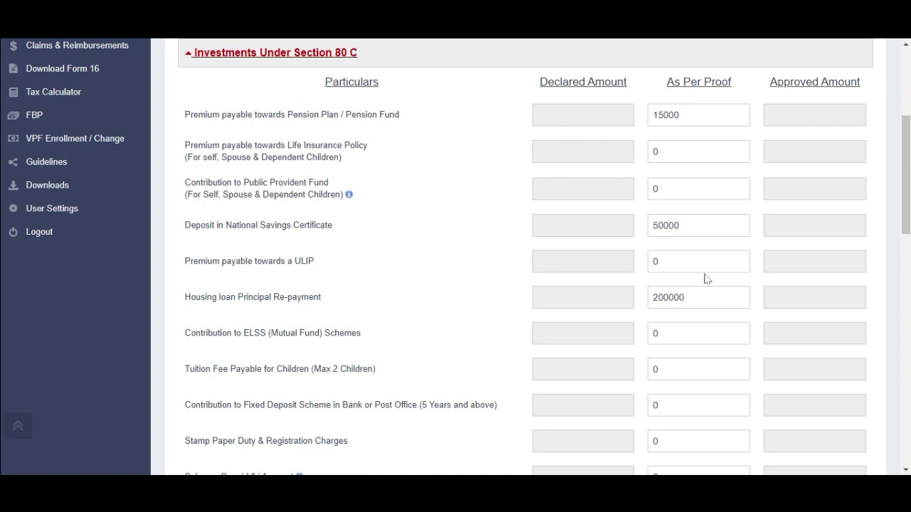
left_click(687, 297)
scroll(545, 326, "down", 3)
scroll(545, 325, "down", 3)
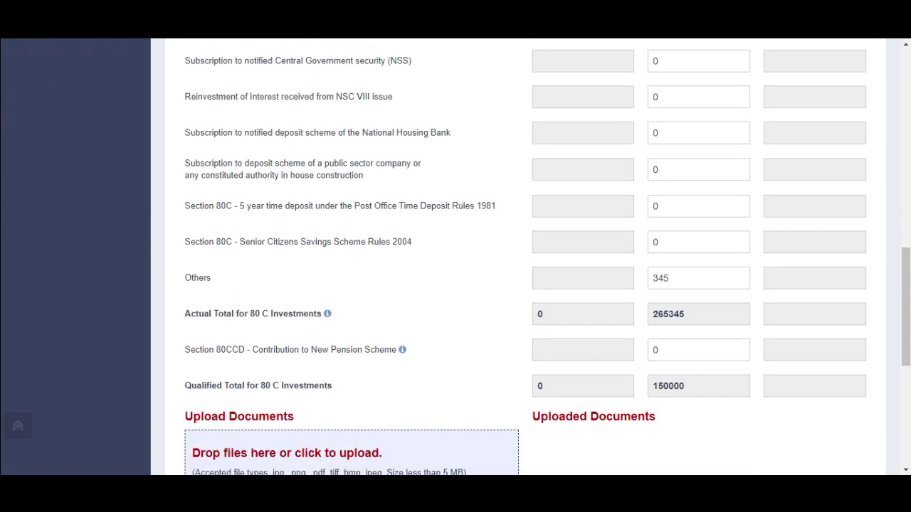
left_click(330, 327)
left_click(690, 316)
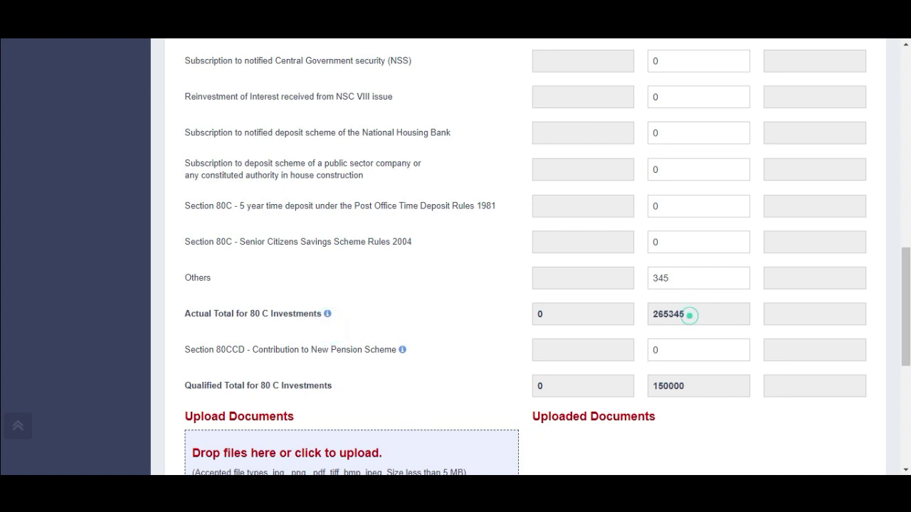
left_click(325, 396)
left_click(698, 386)
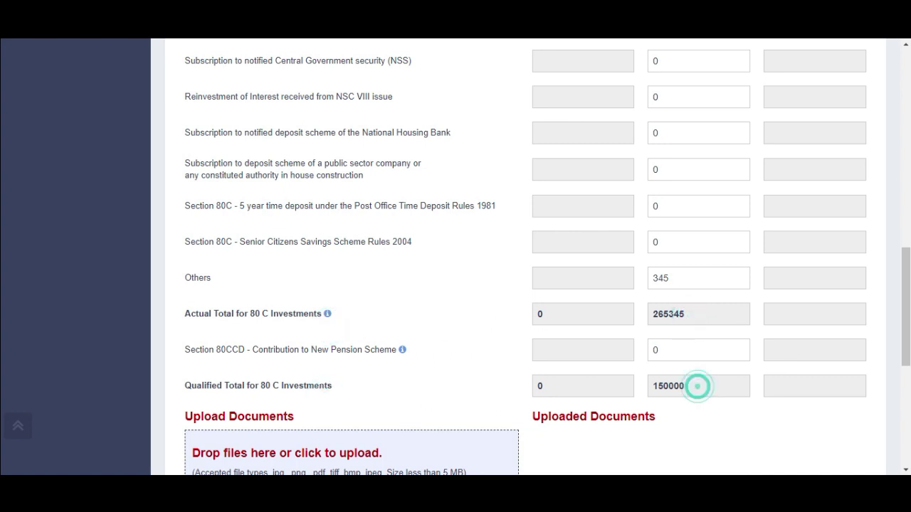
scroll(526, 303, "down", 3)
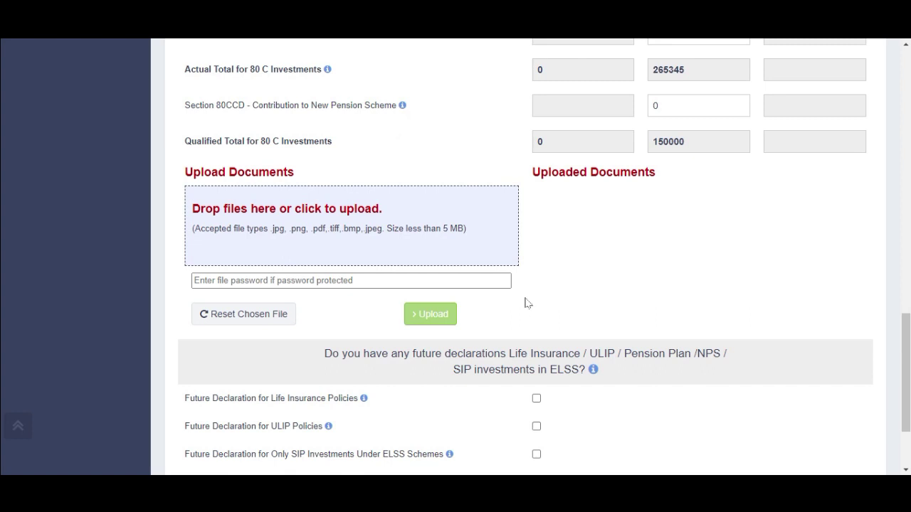
left_click(522, 250)
scroll(548, 370, "down", 2)
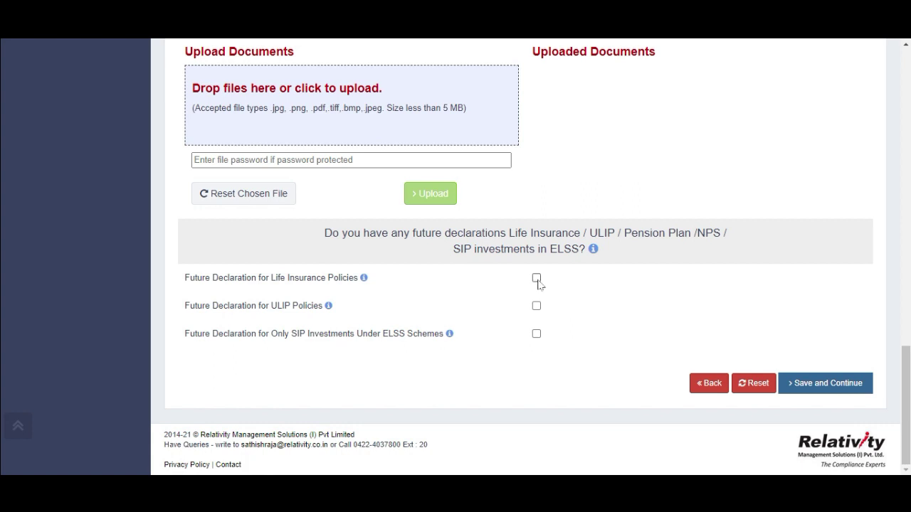
Step: Tick Future Declaration for Life Insurance Policies and select the Policy/Folio Number field
left_click(536, 278)
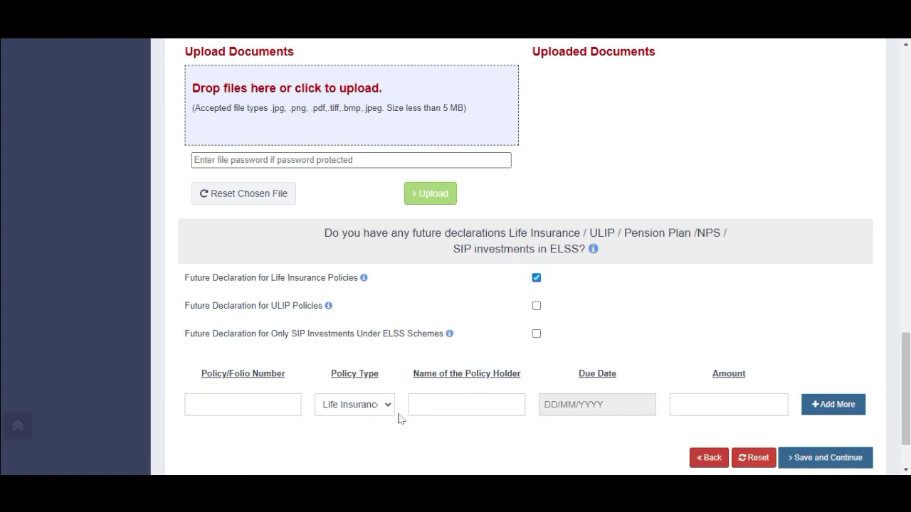
left_click(281, 413)
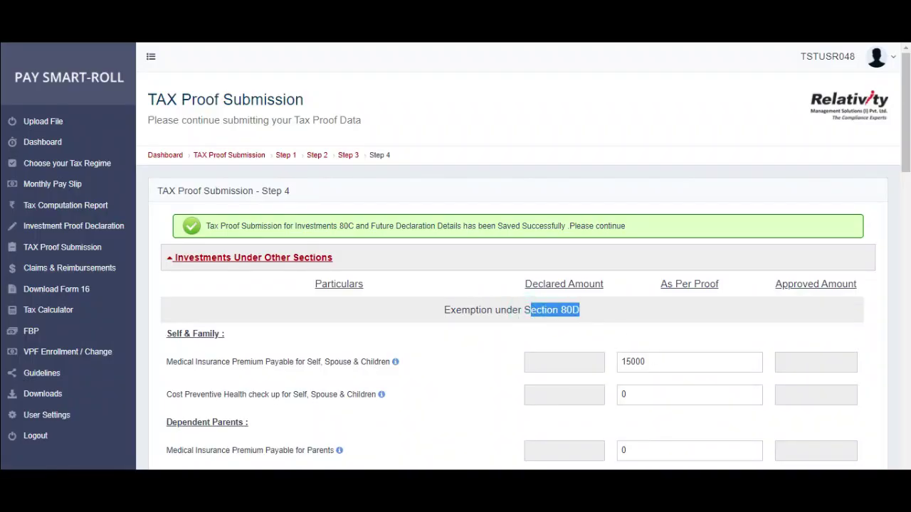
scroll(662, 362, "down", 3)
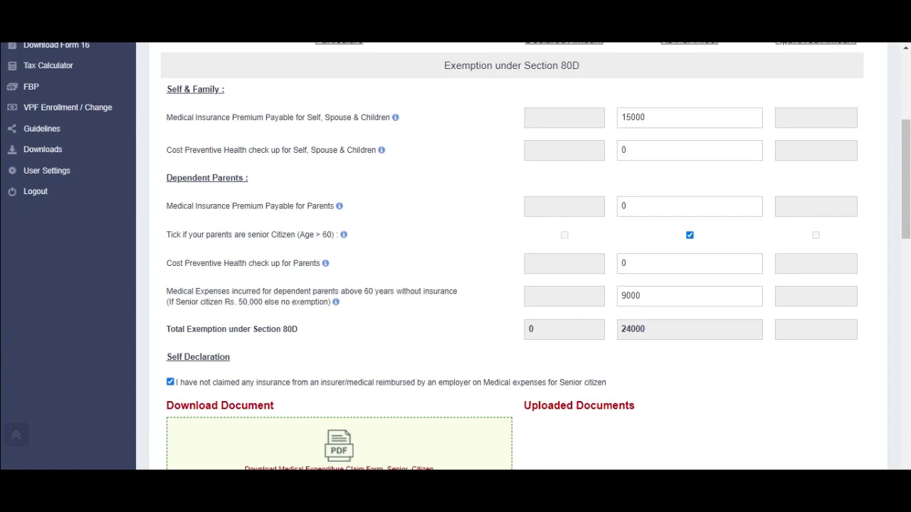
double_click(653, 118)
left_click(647, 146)
left_click_drag(647, 150, 616, 157)
left_click(651, 206)
left_click_drag(650, 205, 617, 212)
left_click(649, 235)
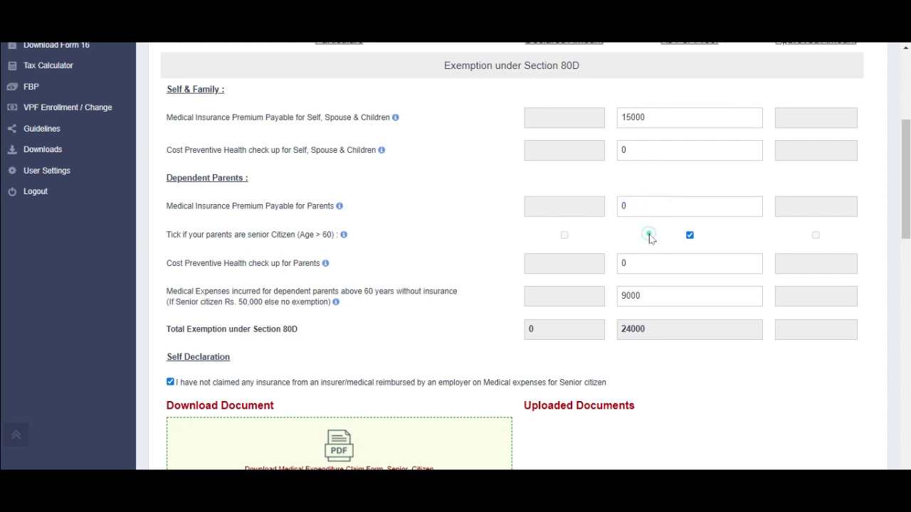
left_click(690, 236)
left_click(689, 236)
left_click(662, 296)
left_click_drag(662, 296, 616, 301)
double_click(646, 294)
key("End")
scroll(456, 256, "down", 3)
scroll(455, 257, "up", 3)
left_click(171, 382)
left_click(171, 382)
scroll(303, 393, "down", 3)
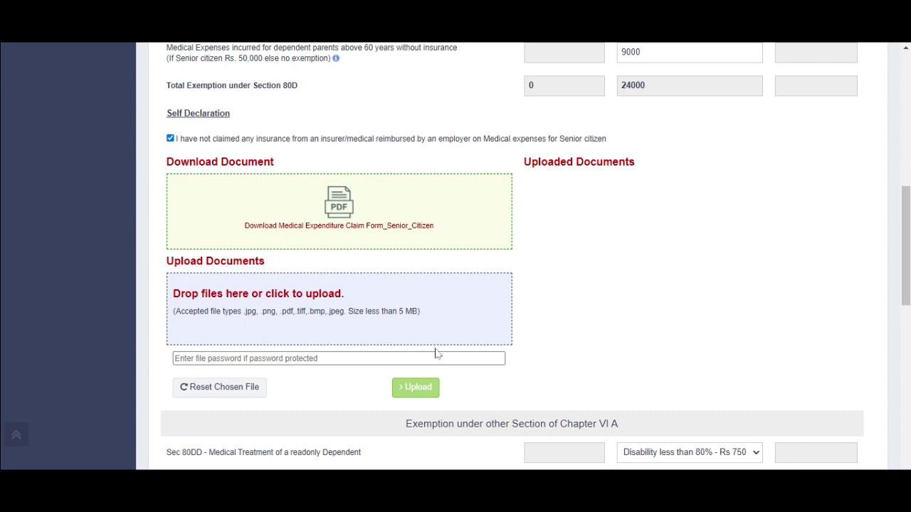
Step: Claim disability under 80% for Sec 80DD
scroll(435, 353, "down", 2)
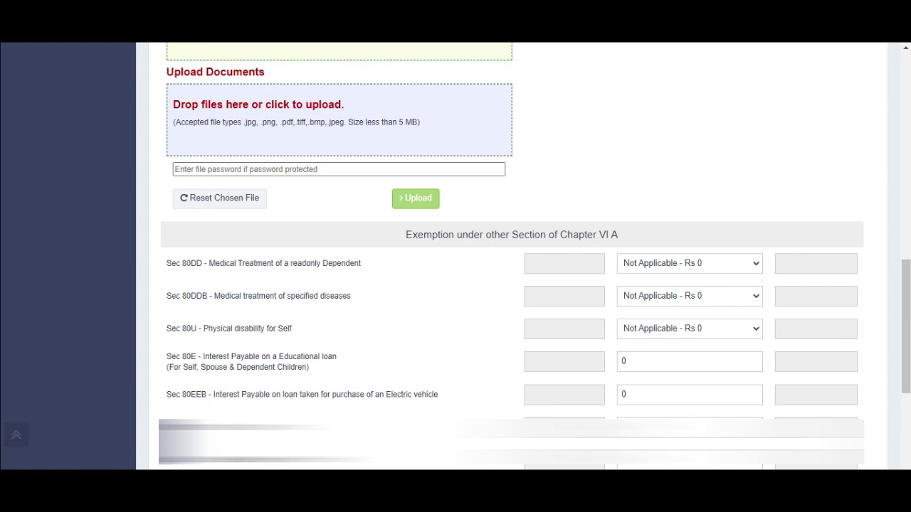
left_click(690, 271)
left_click(691, 291)
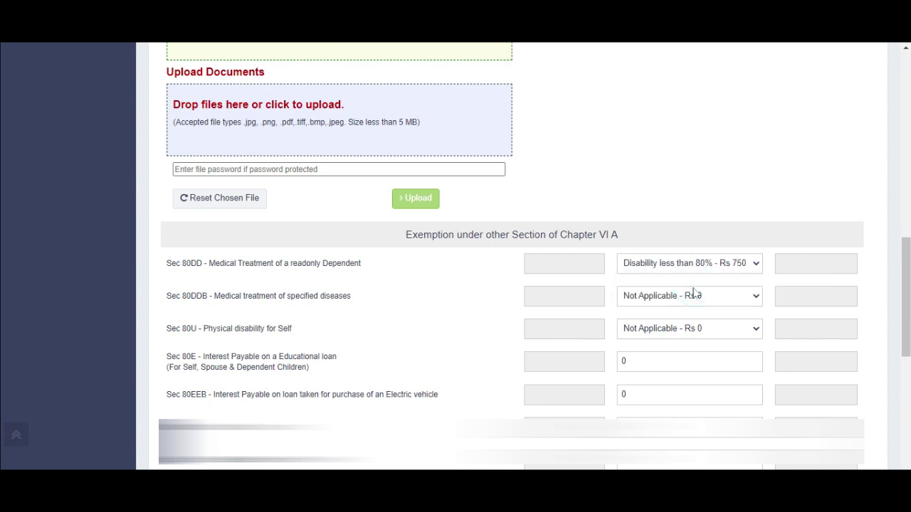
scroll(691, 291, "down", 3)
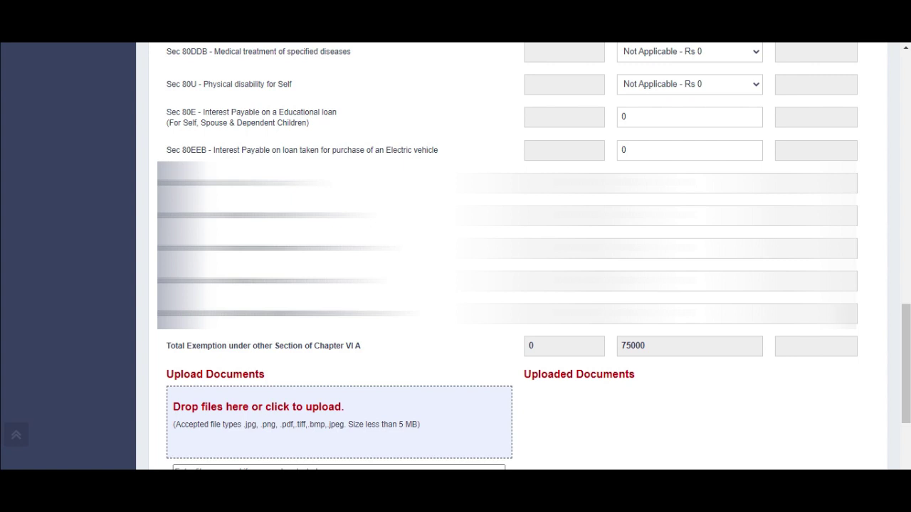
scroll(695, 293, "down", 2)
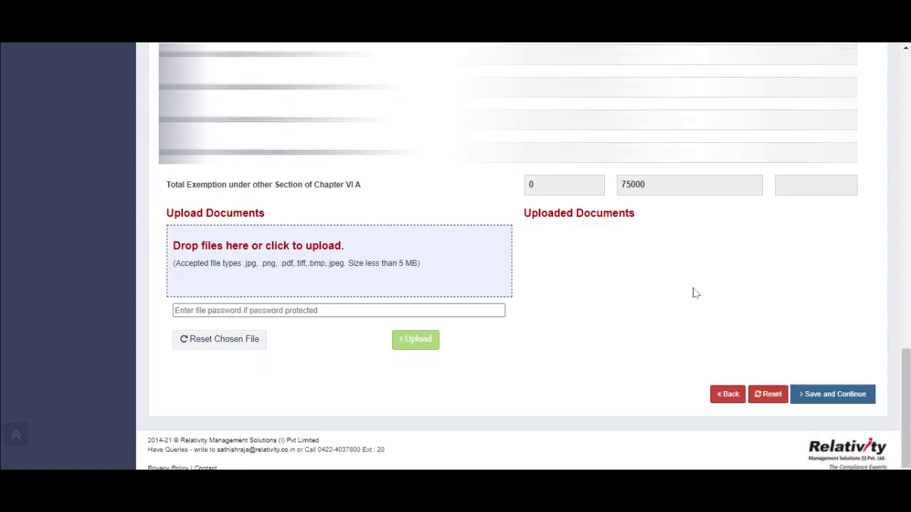
scroll(338, 155, "up", 3)
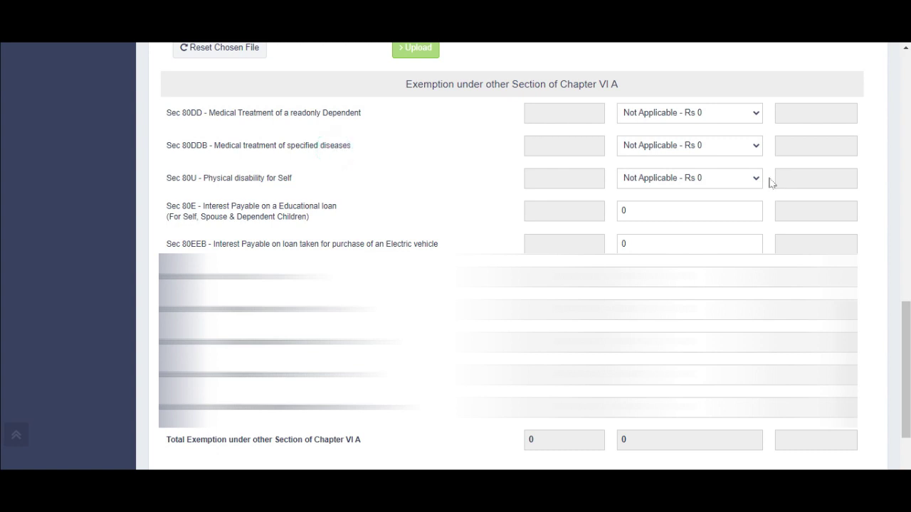
Step: Claim 'Not a Senior Citizen - Rs 40000' under Sec 80DDB, tick its self declaration, and save
left_click(726, 145)
left_click(720, 173)
scroll(719, 173, "down", 4)
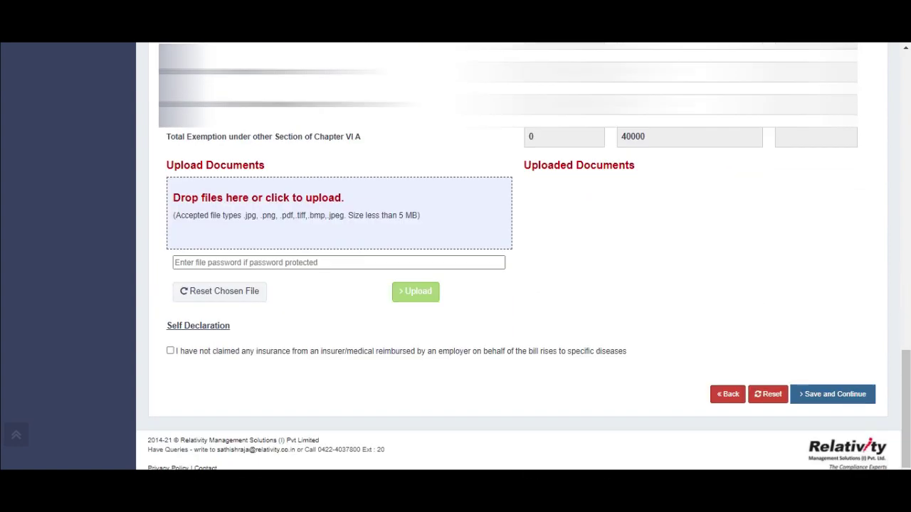
left_click(170, 351)
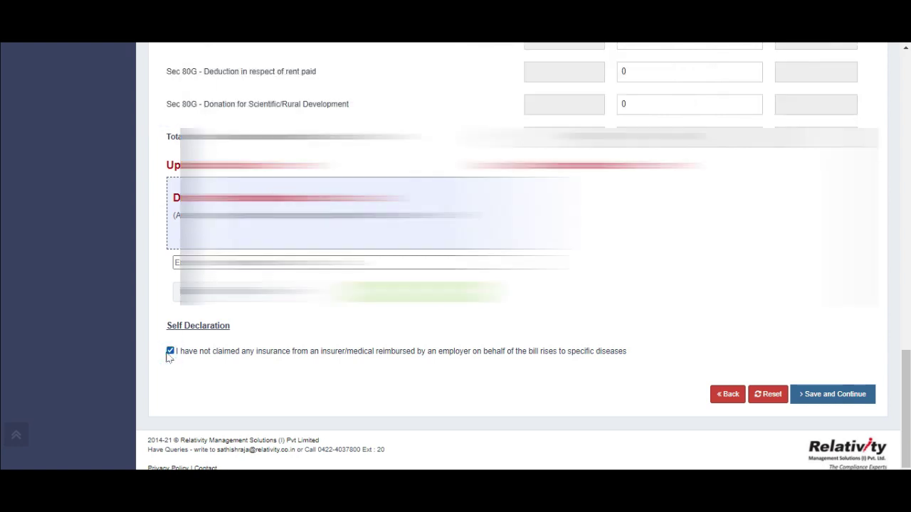
left_click(826, 385)
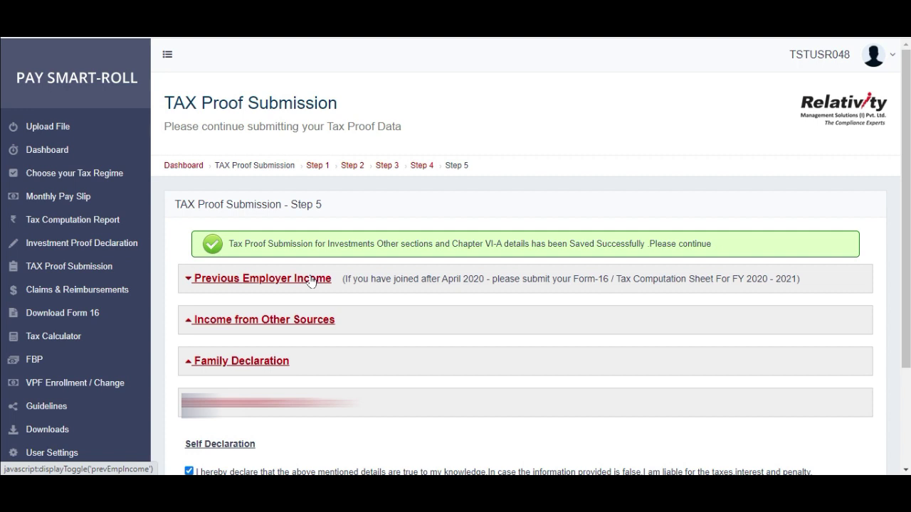
Step: Expand Previous Employer Income and enter 1000 as salary income per proof
left_click(311, 279)
scroll(311, 282, "down", 3)
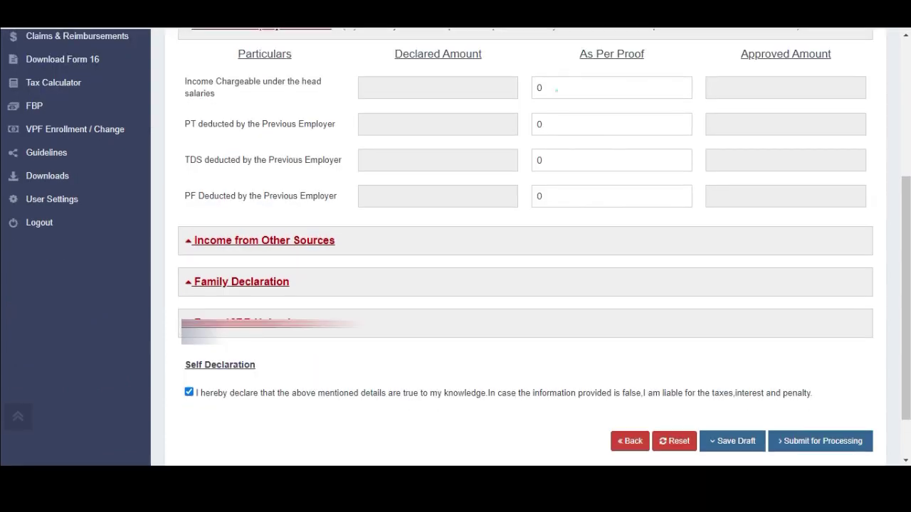
double_click(556, 90)
type("10")
type("00")
left_click(567, 123)
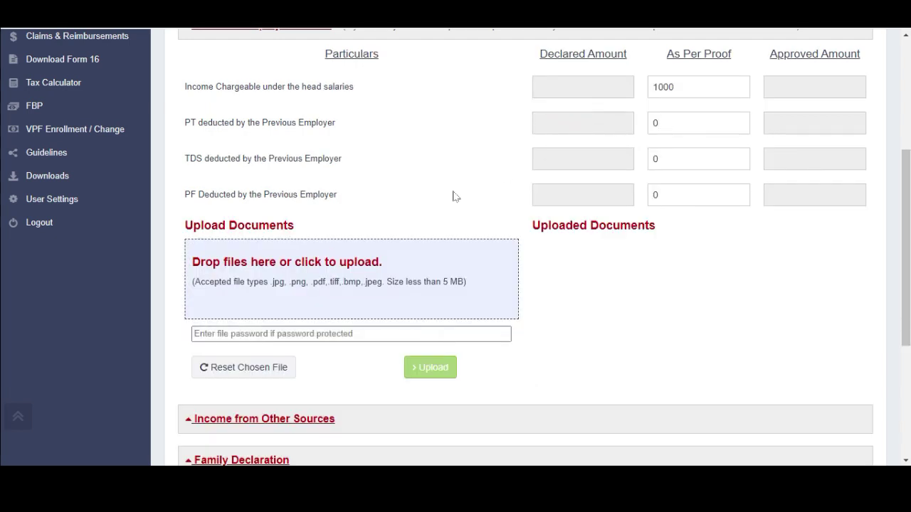
scroll(451, 198, "down", 3)
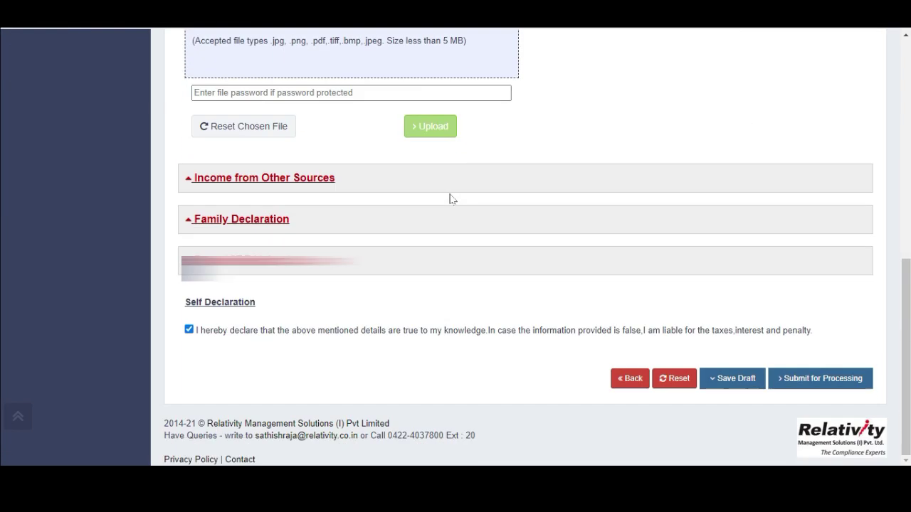
Step: Expand Income from Other Sources (4532) and Family Declaration, then re-tick the final self declaration
left_click(260, 178)
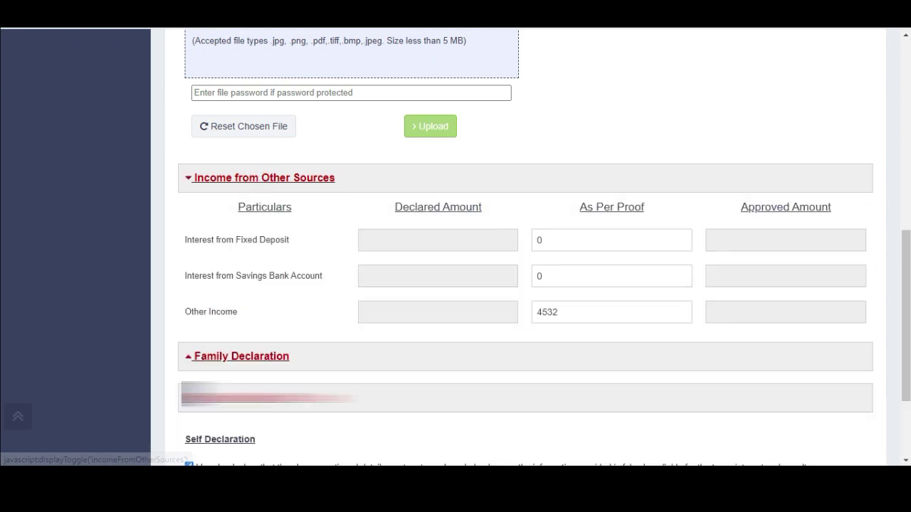
scroll(223, 242, "down", 2)
left_click(223, 239)
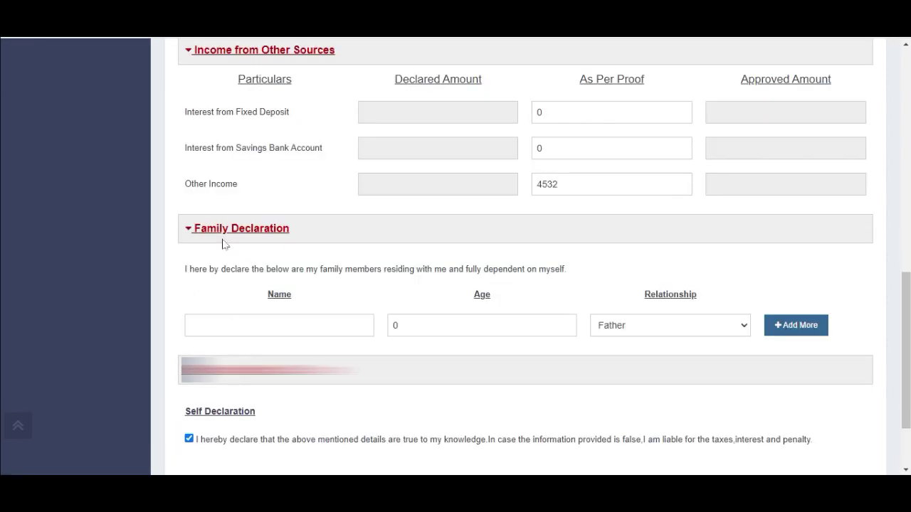
left_click(232, 329)
scroll(232, 332, "down", 3)
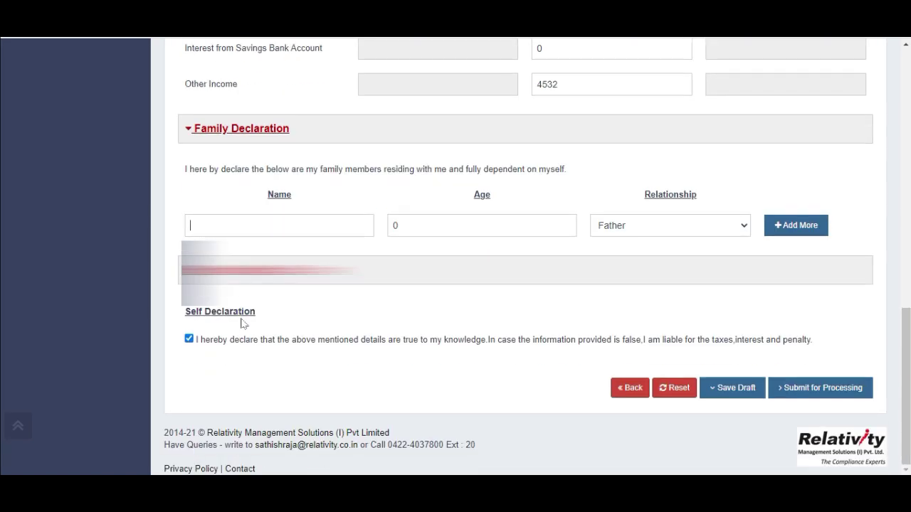
left_click(188, 340)
left_click(267, 385)
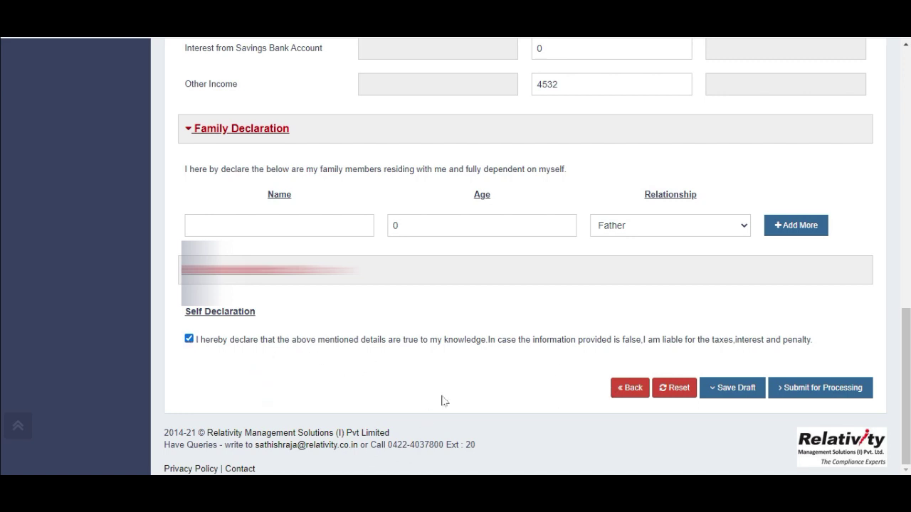